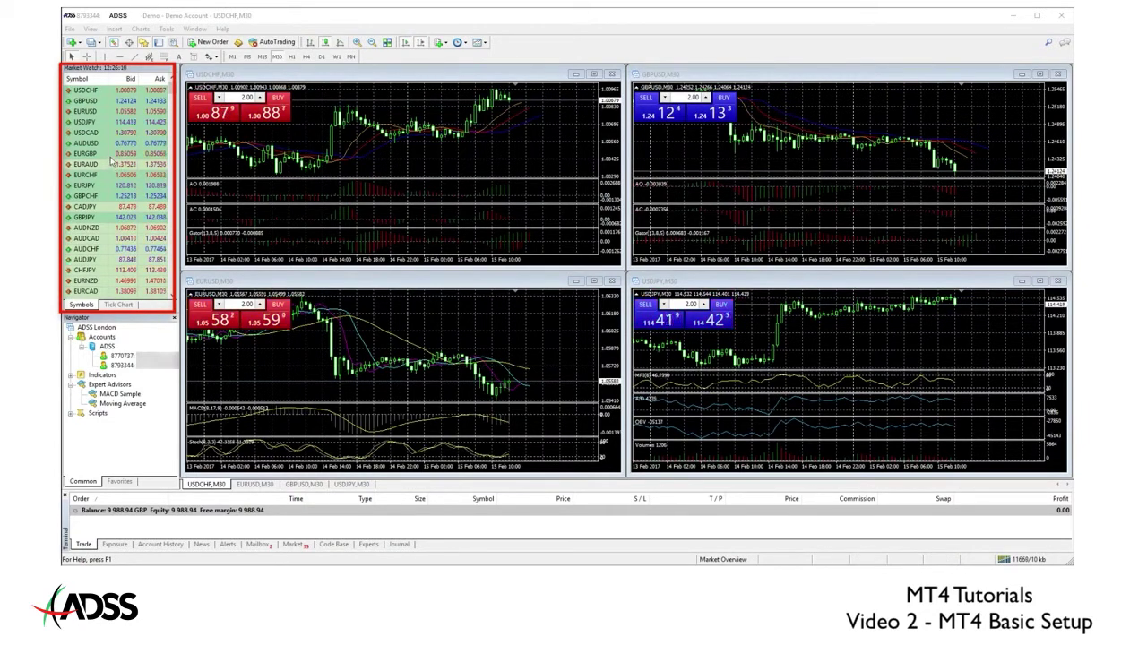
Show all symbols in Market Watch from the EURGBP row's context menu.
{"action": "right_click", "coordinate": [111, 155]}
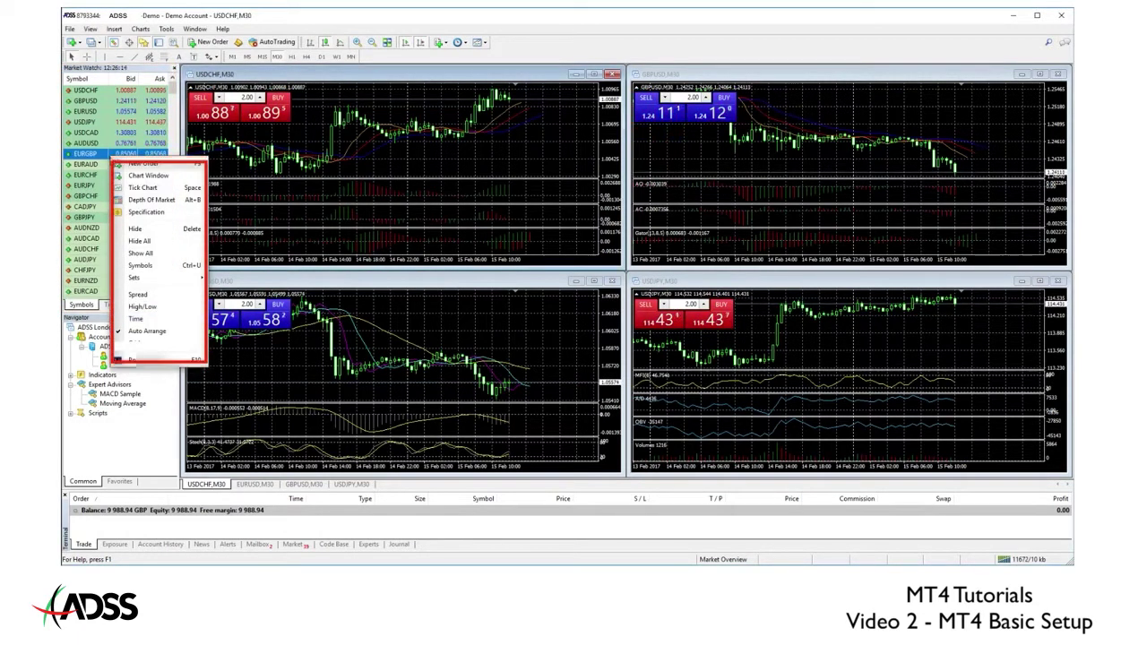
{"action": "left_click", "coordinate": [142, 255]}
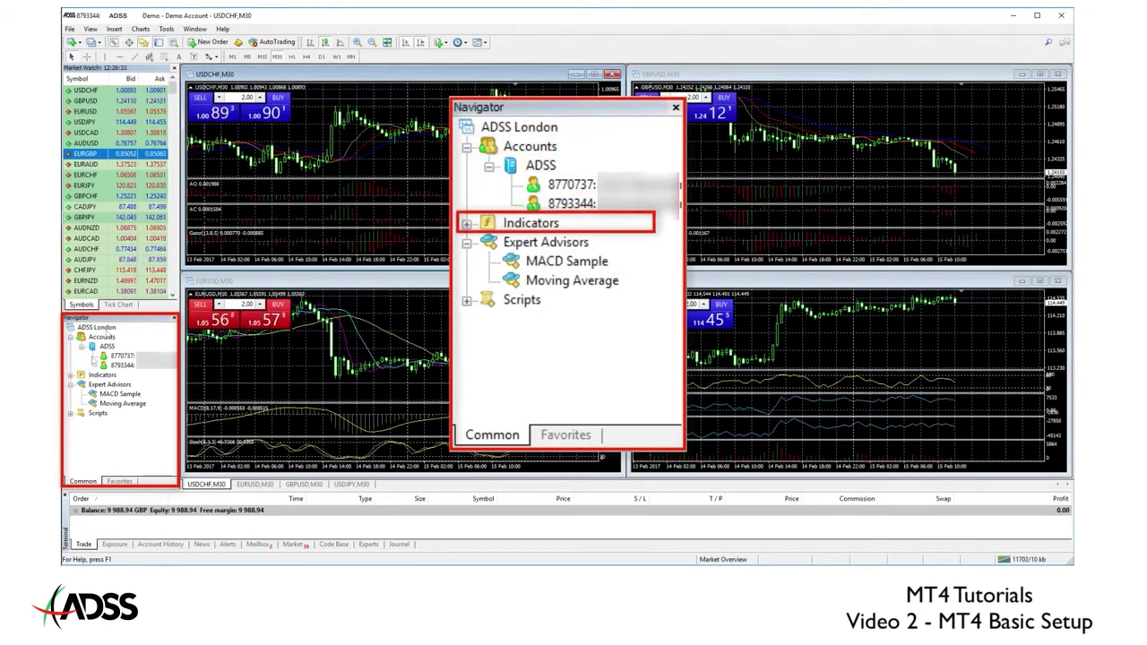
{"action": "left_click", "coordinate": [71, 375]}
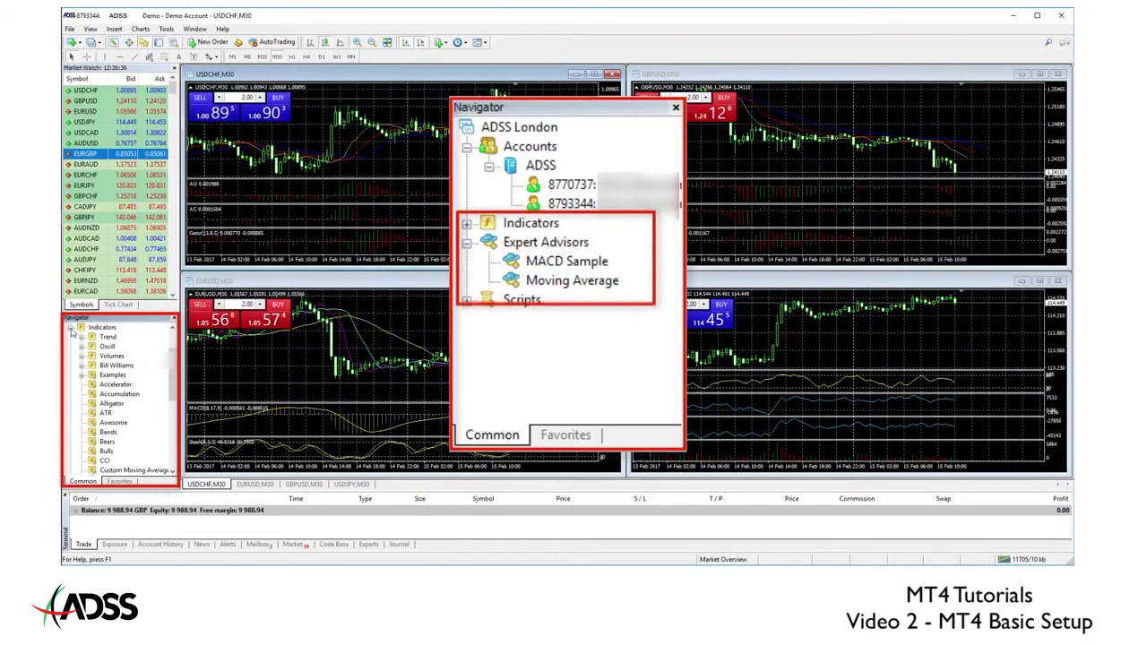
{"action": "left_click", "coordinate": [70, 375]}
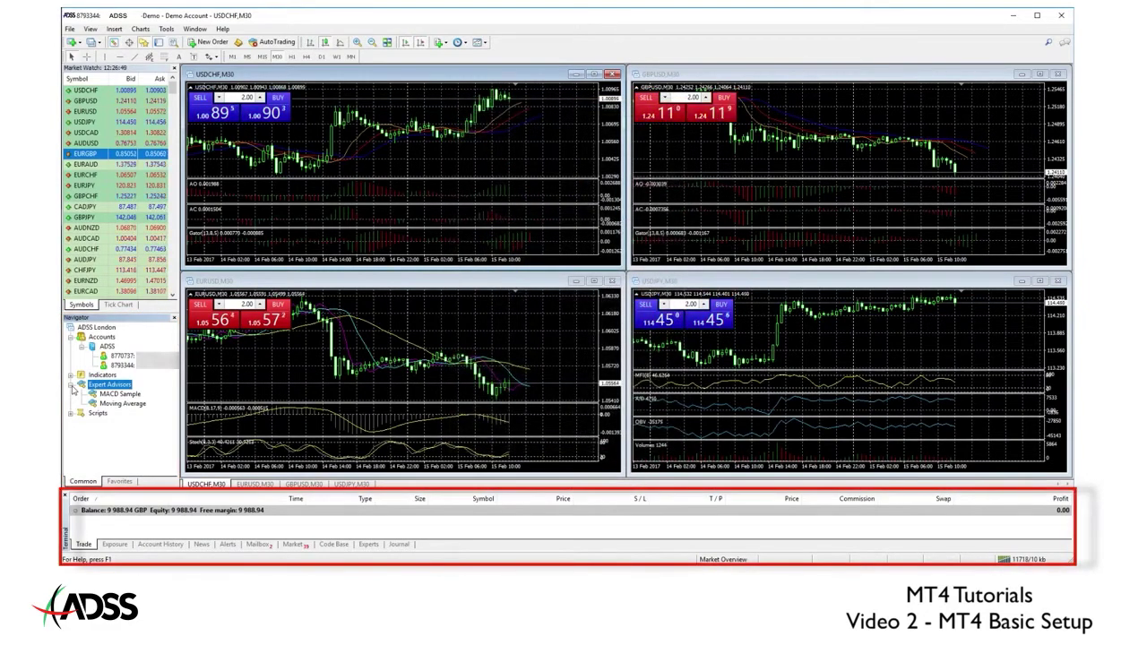
{"action": "left_click", "coordinate": [162, 545]}
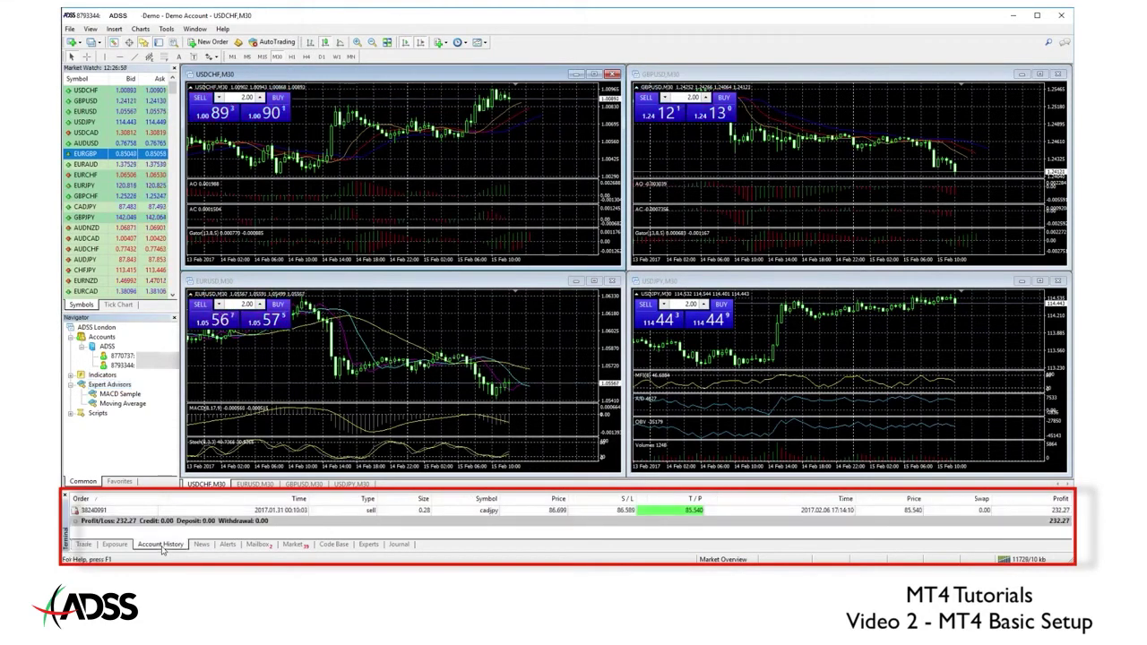
Glance at the Code Base tab, return the Terminal to Trade, and close the EURUSD chart.
{"action": "left_click", "coordinate": [332, 544]}
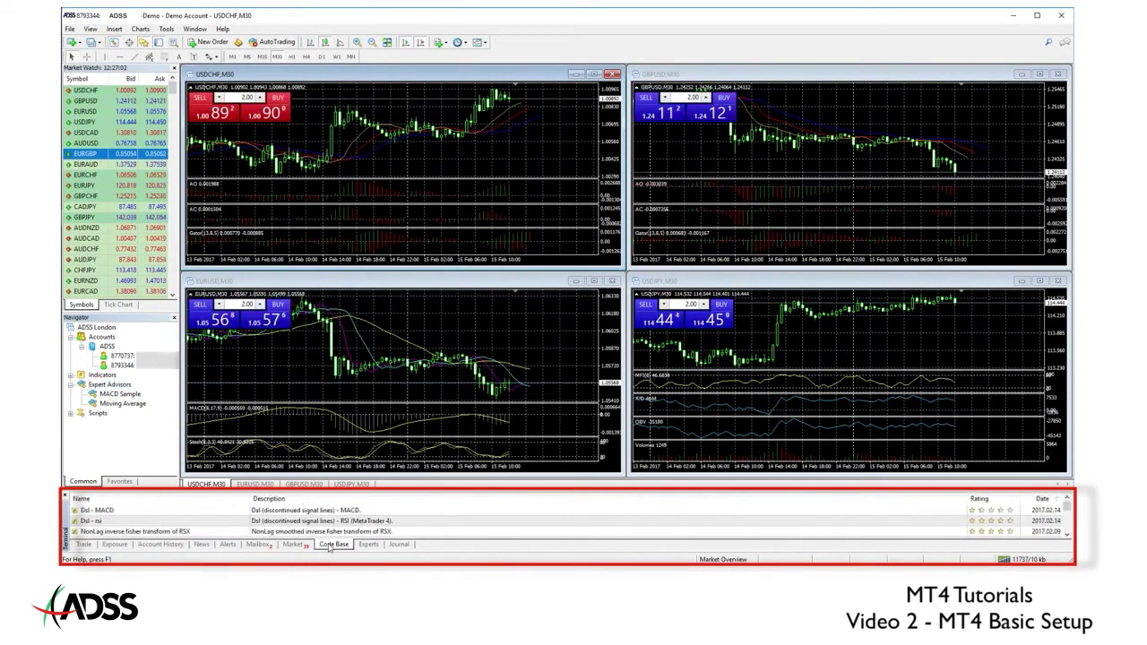
{"action": "left_click", "coordinate": [84, 544]}
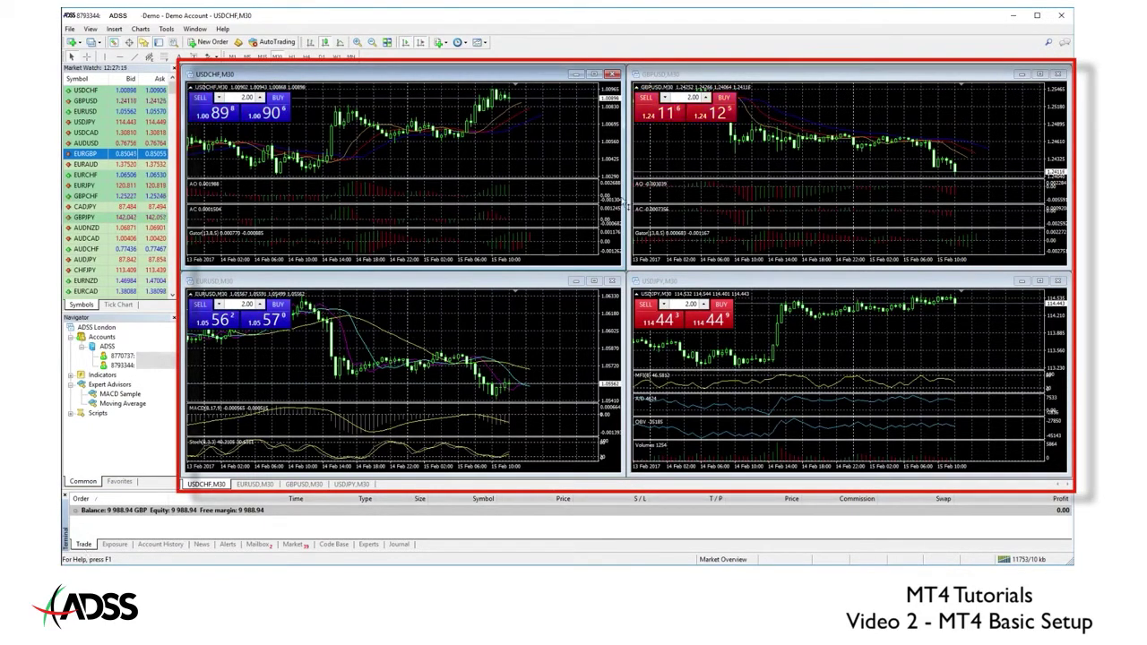
{"action": "left_click", "coordinate": [615, 283]}
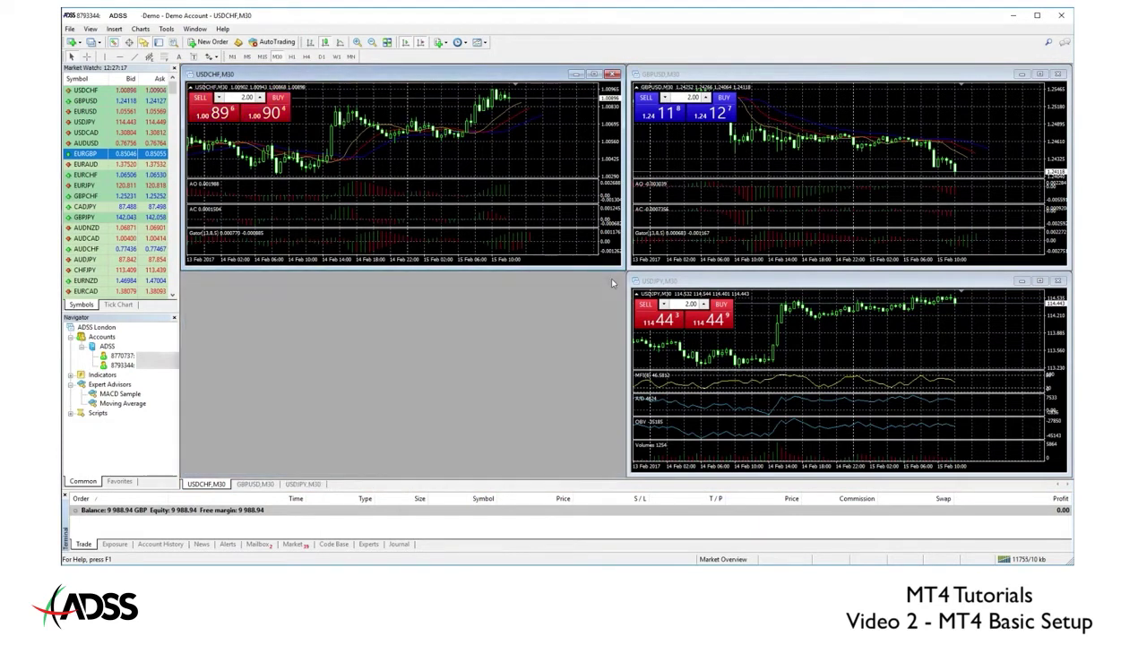
Close the USDJPY and GBPUSD charts and maximize the USDCHF chart.
{"action": "left_click", "coordinate": [1058, 283]}
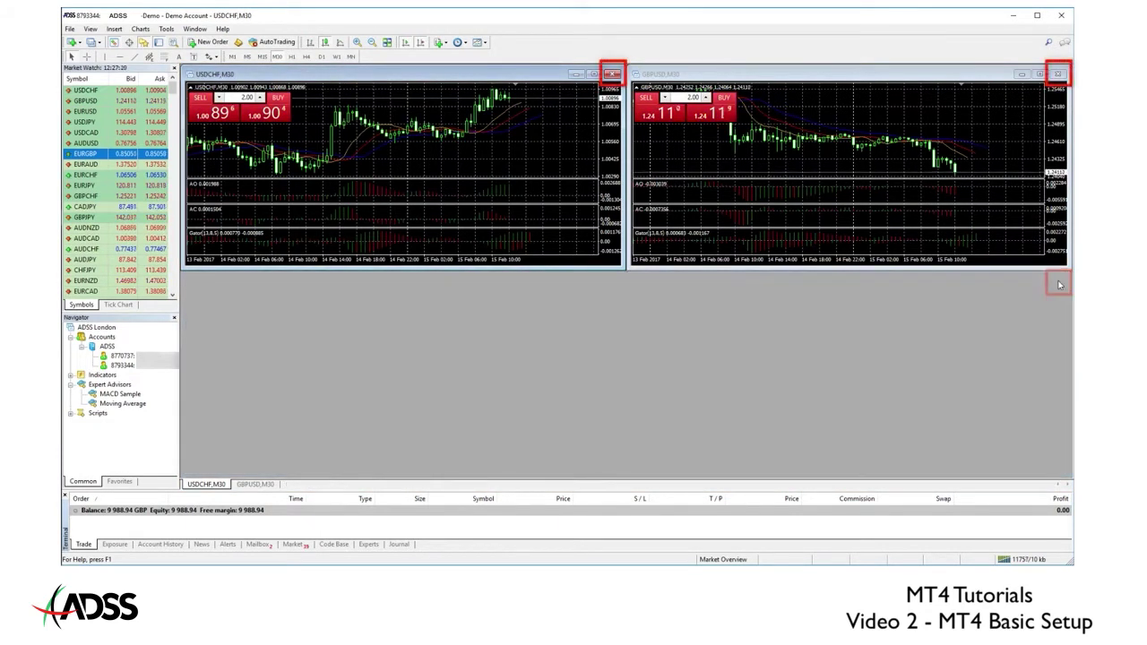
{"action": "left_click", "coordinate": [1057, 74]}
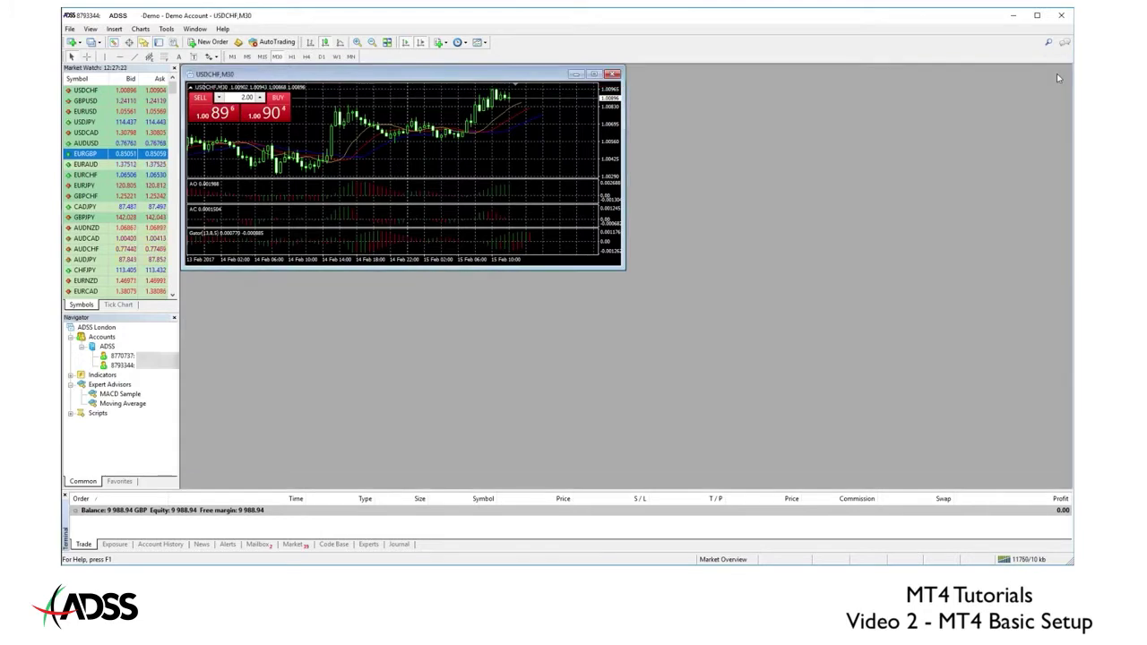
{"action": "left_click", "coordinate": [593, 74]}
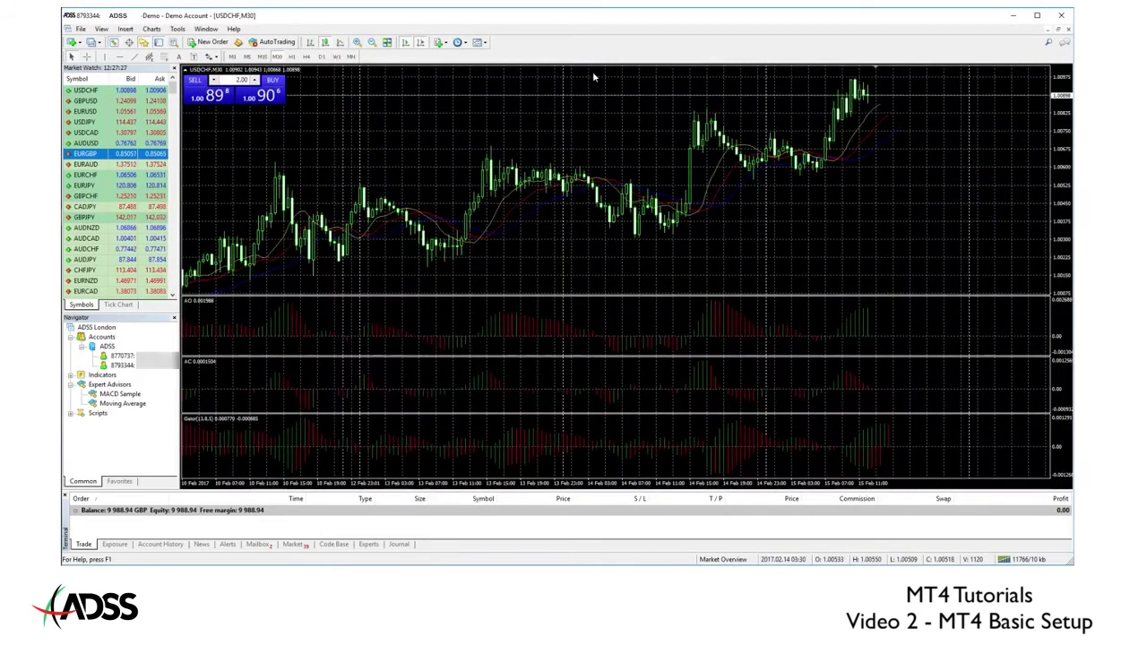
Delete Alligator, Awesome, Accelerator and Gator Oscillator from the chart's Indicators List.
{"action": "right_click", "coordinate": [617, 141]}
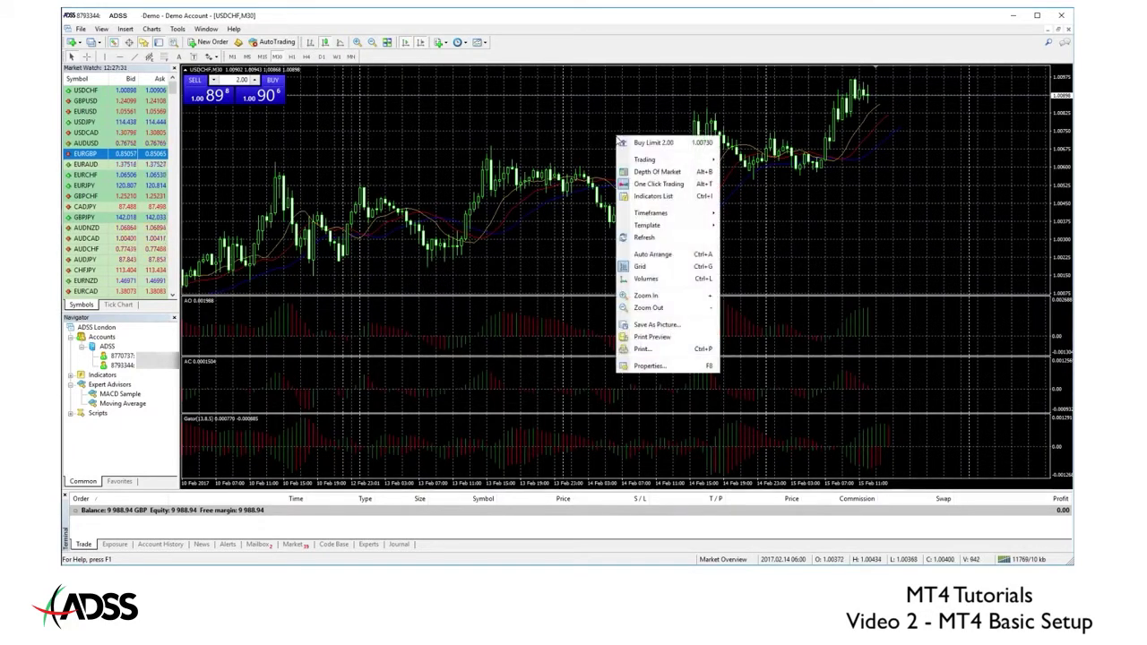
{"action": "left_click", "coordinate": [654, 197]}
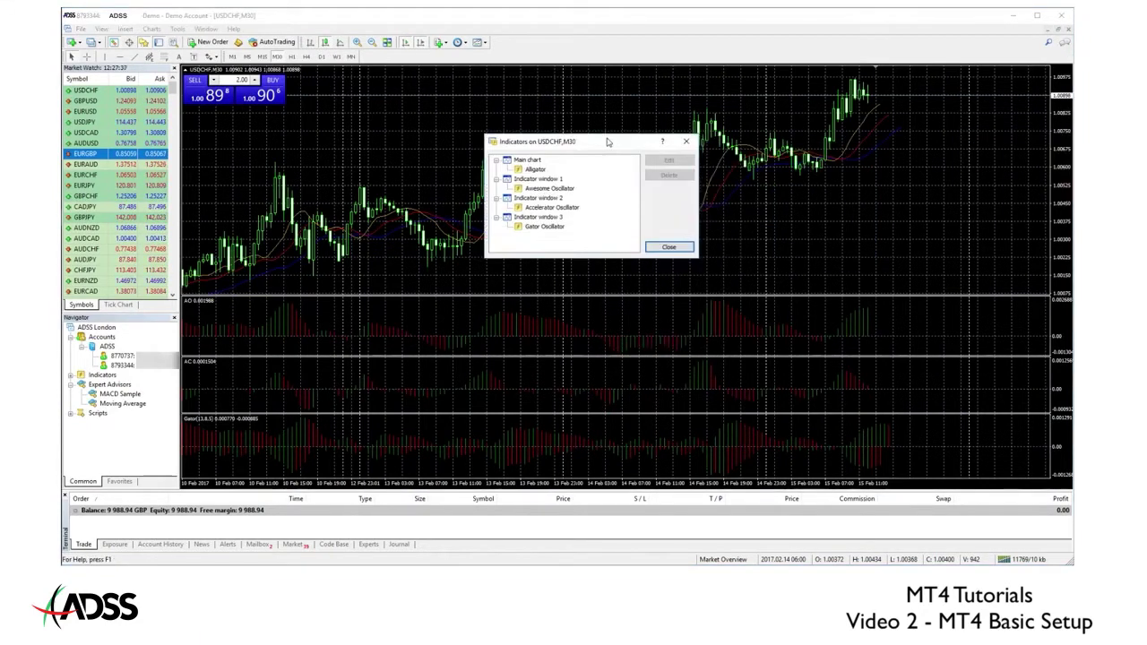
{"action": "left_click_drag", "start_coordinate": [607, 142], "coordinate": [564, 117]}
{"action": "left_click", "coordinate": [493, 144]}
{"action": "left_click", "coordinate": [635, 150]}
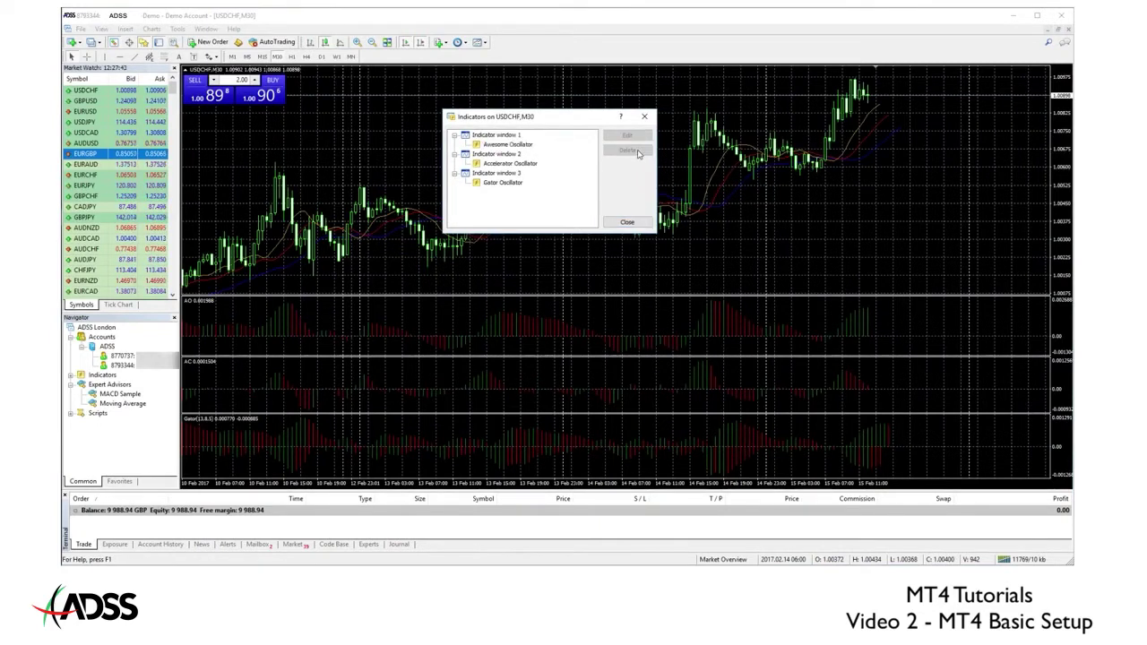
{"action": "left_click", "coordinate": [504, 145]}
{"action": "left_click", "coordinate": [628, 149]}
{"action": "left_click", "coordinate": [509, 144]}
{"action": "left_click", "coordinate": [628, 149]}
{"action": "left_click", "coordinate": [504, 147]}
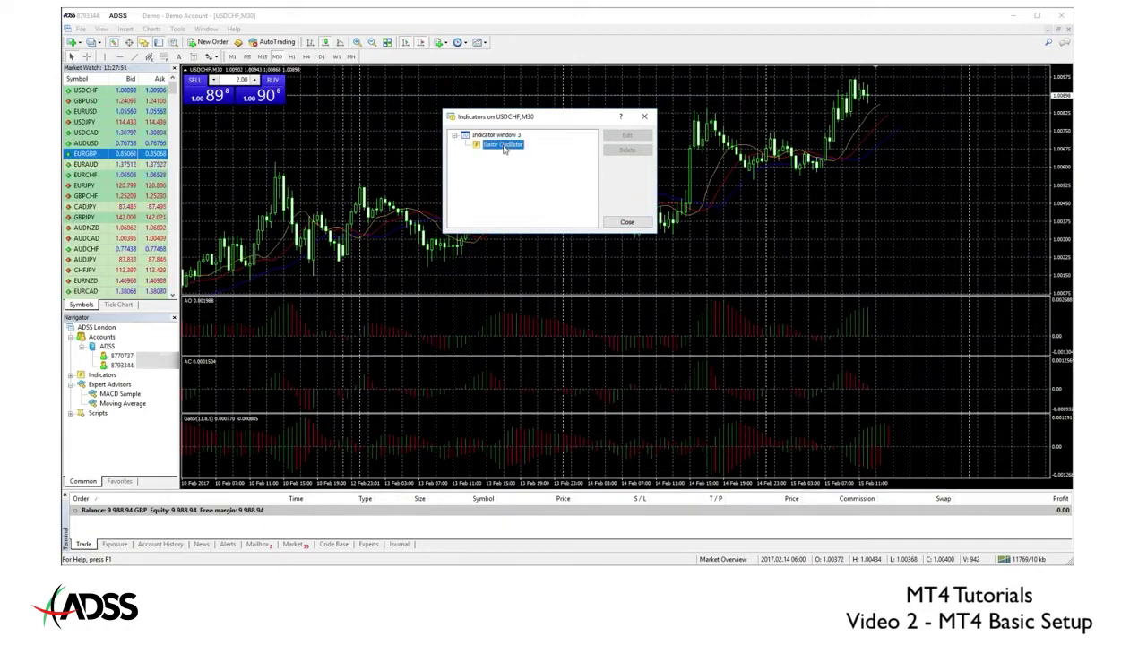
{"action": "left_click", "coordinate": [627, 150]}
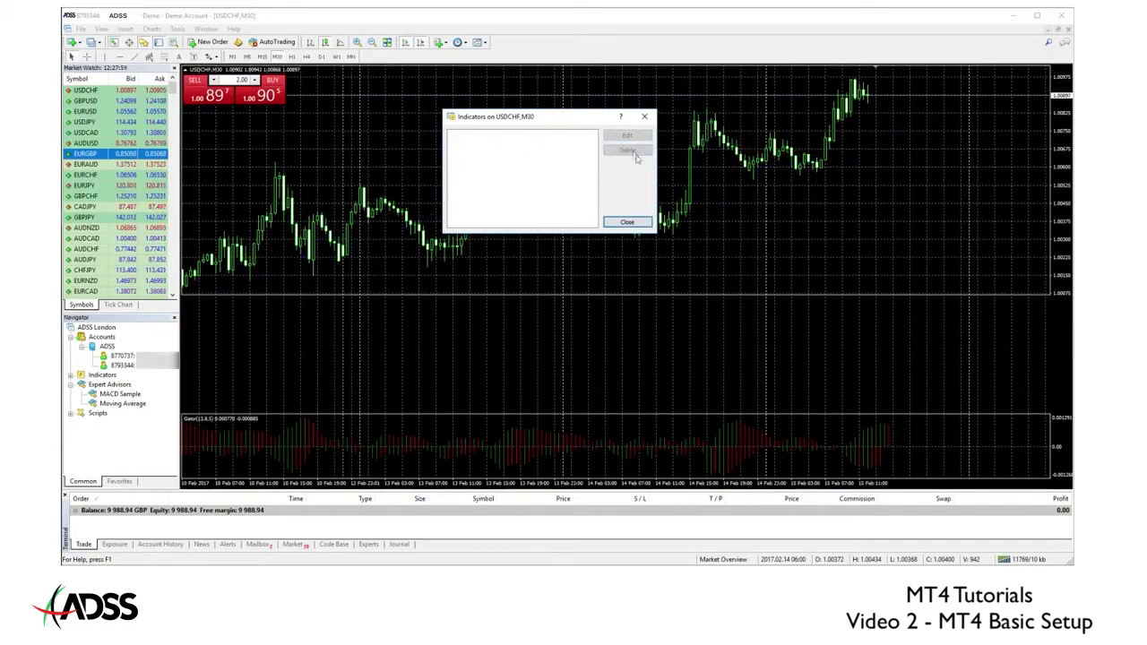
{"action": "left_click", "coordinate": [627, 222]}
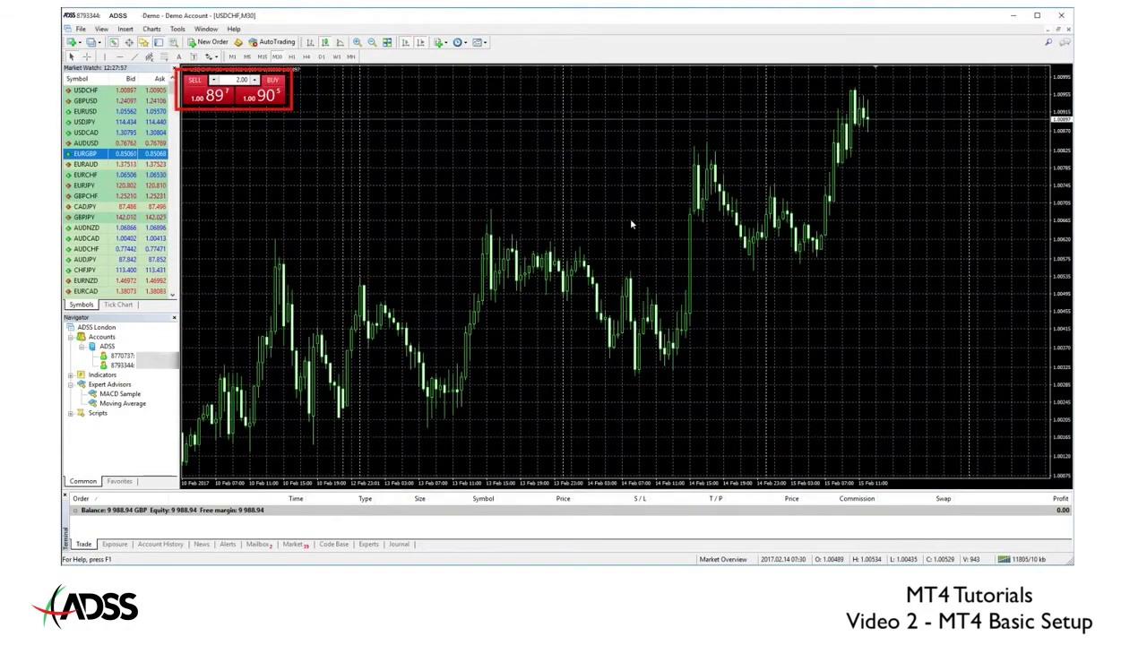
Turn off One Click Trading on the USDCHF chart via its context menu.
{"action": "right_click", "coordinate": [457, 182]}
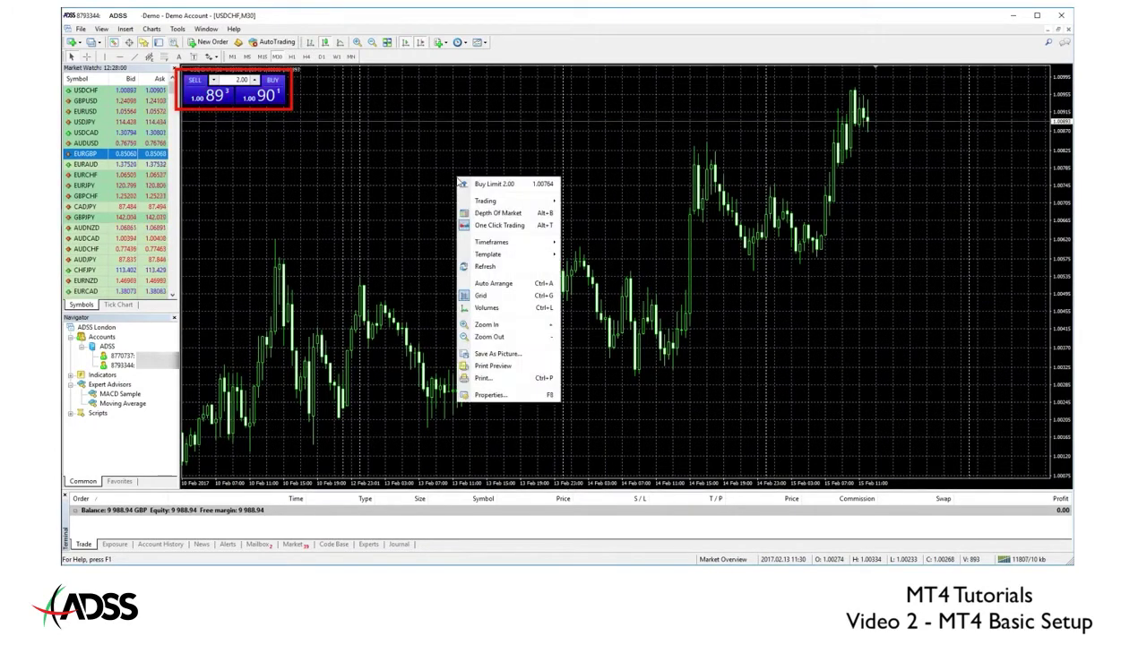
{"action": "left_click", "coordinate": [488, 226]}
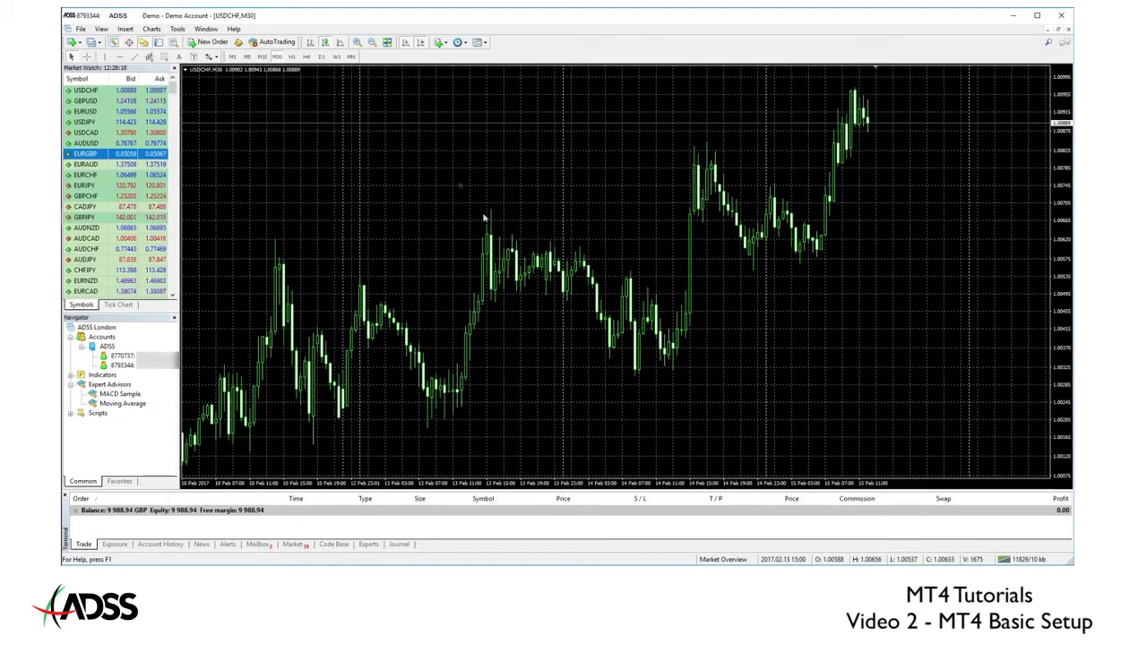
{"action": "right_click", "coordinate": [425, 143]}
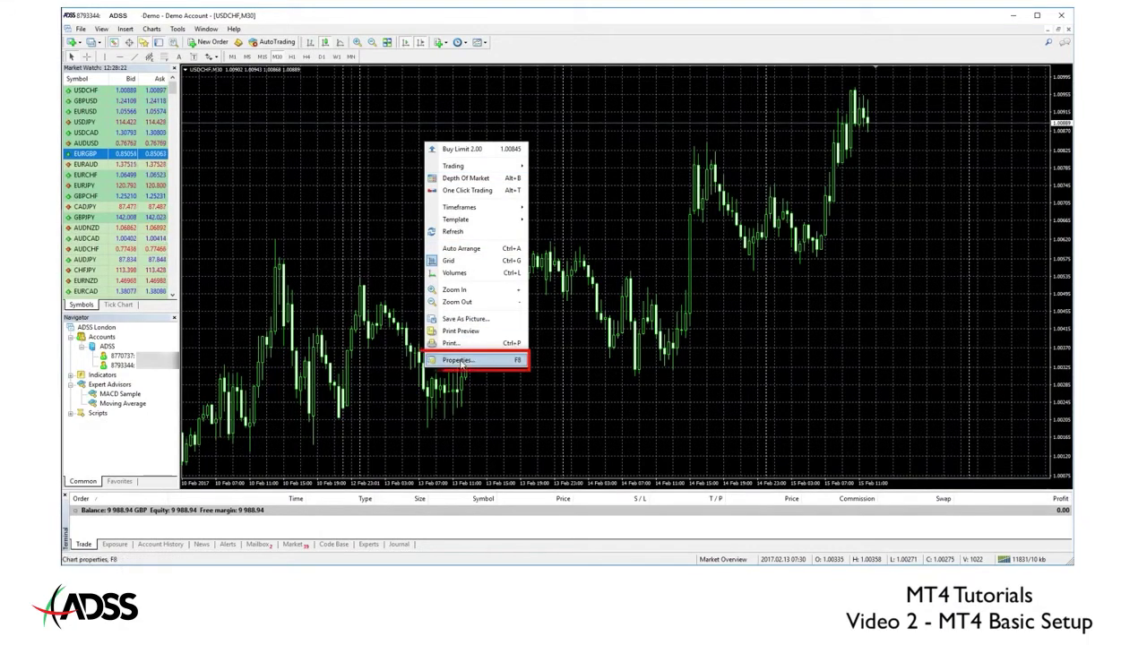
In chart Properties, set the background to White and the foreground to Black.
{"action": "left_click", "coordinate": [460, 360]}
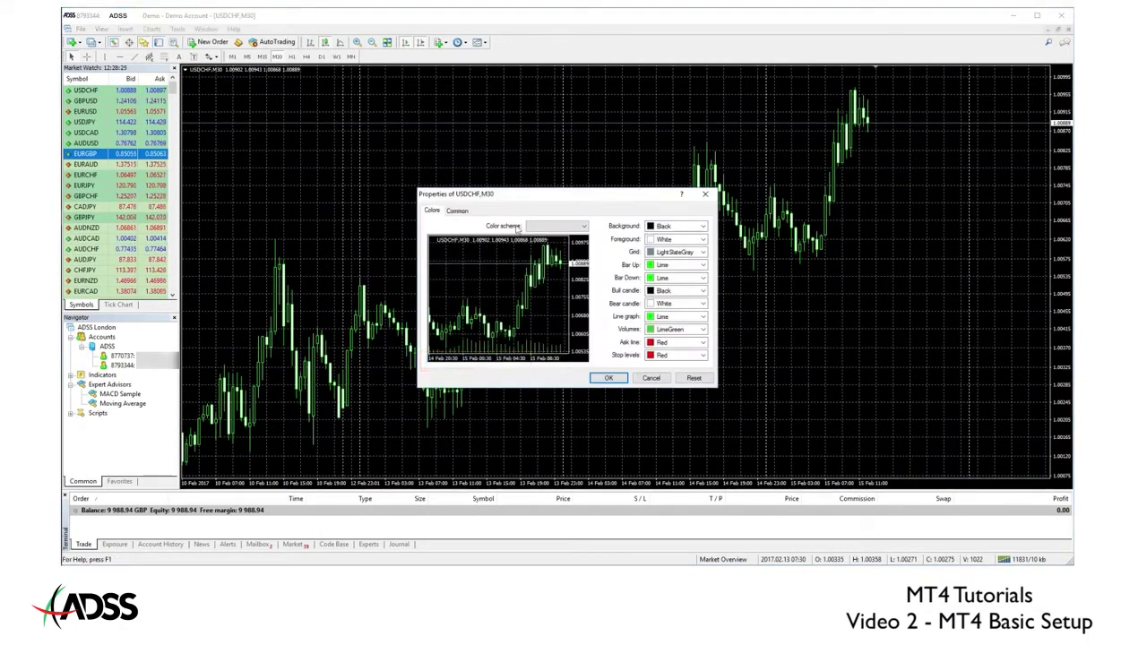
{"action": "left_click_drag", "start_coordinate": [524, 197], "coordinate": [472, 112]}
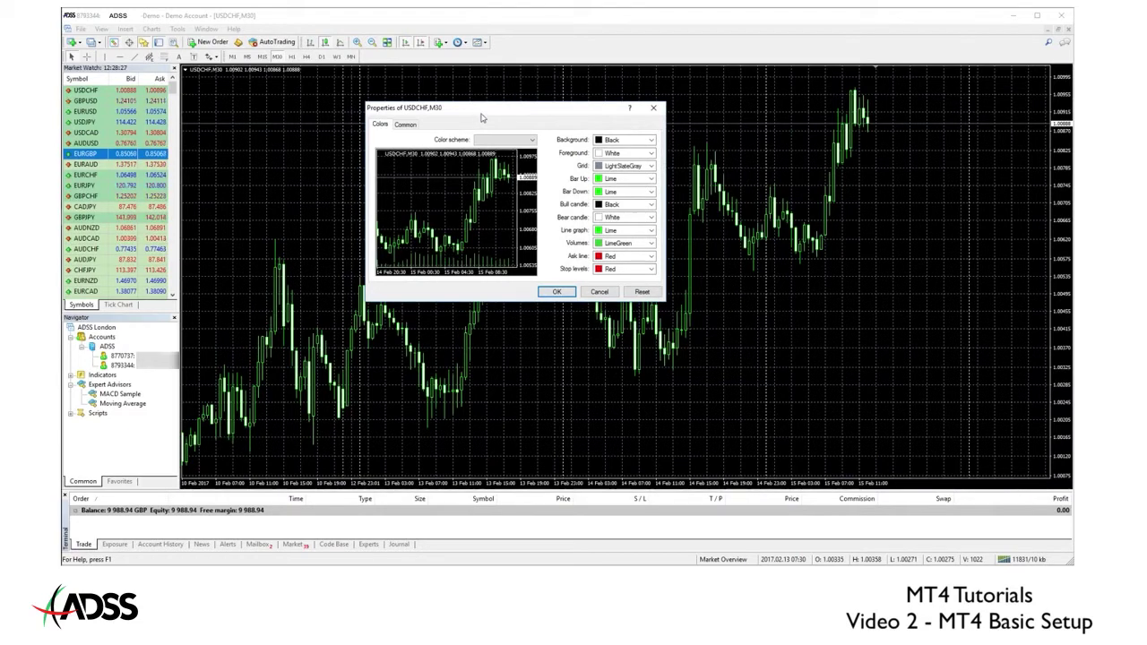
{"action": "left_click", "coordinate": [651, 141]}
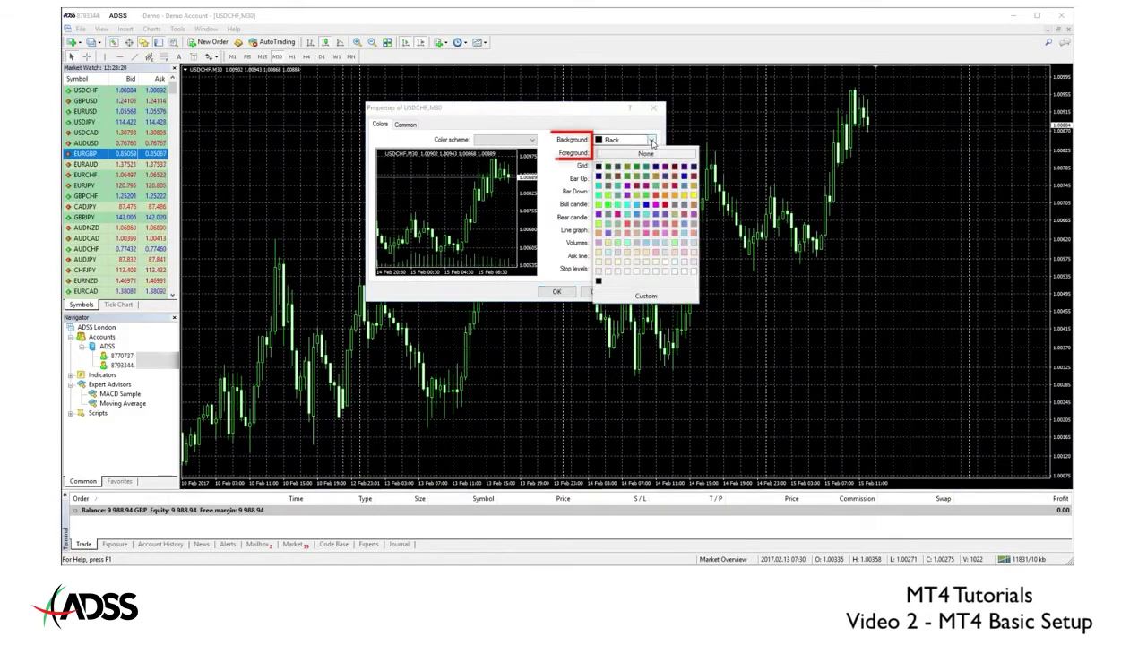
{"action": "left_click", "coordinate": [694, 272]}
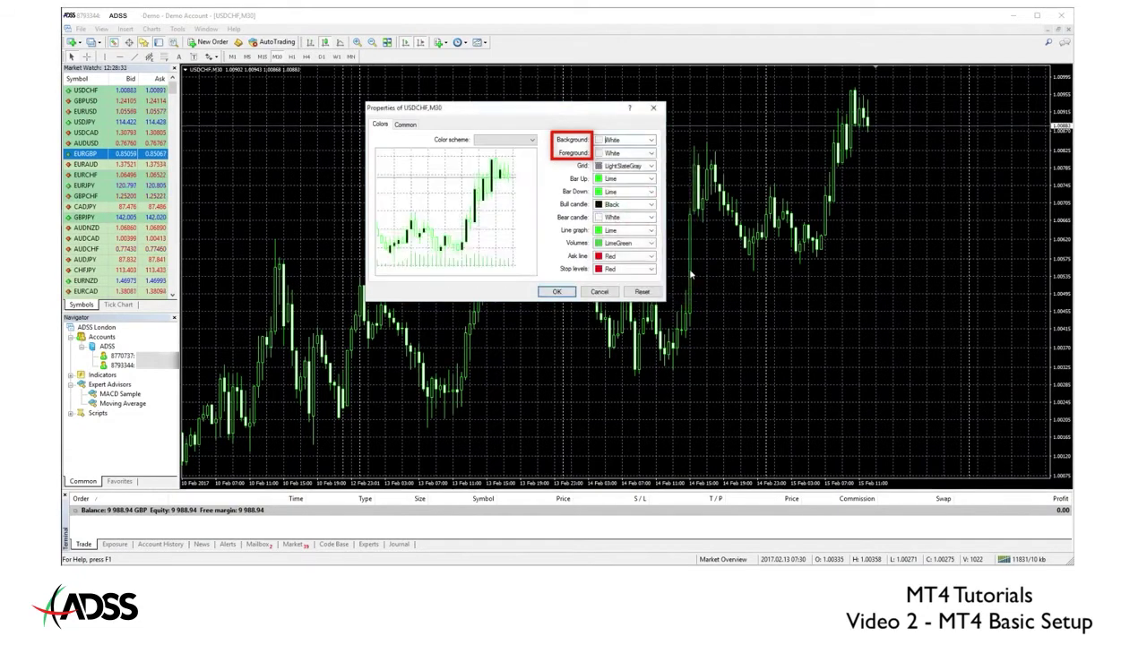
{"action": "left_click", "coordinate": [652, 153]}
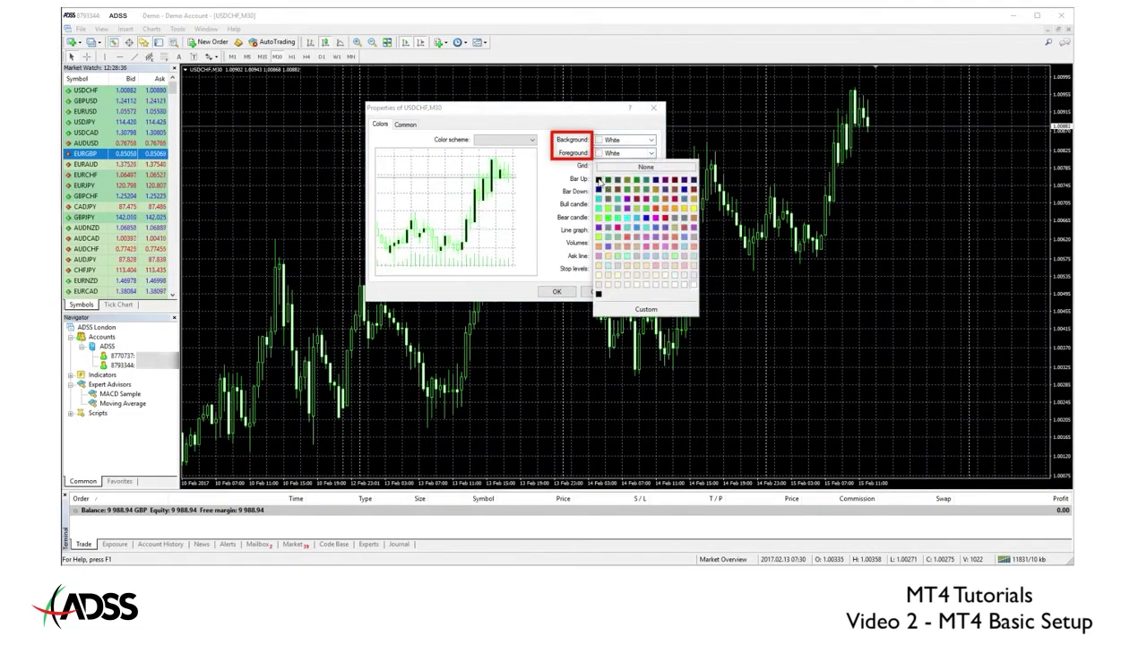
{"action": "left_click", "coordinate": [598, 180]}
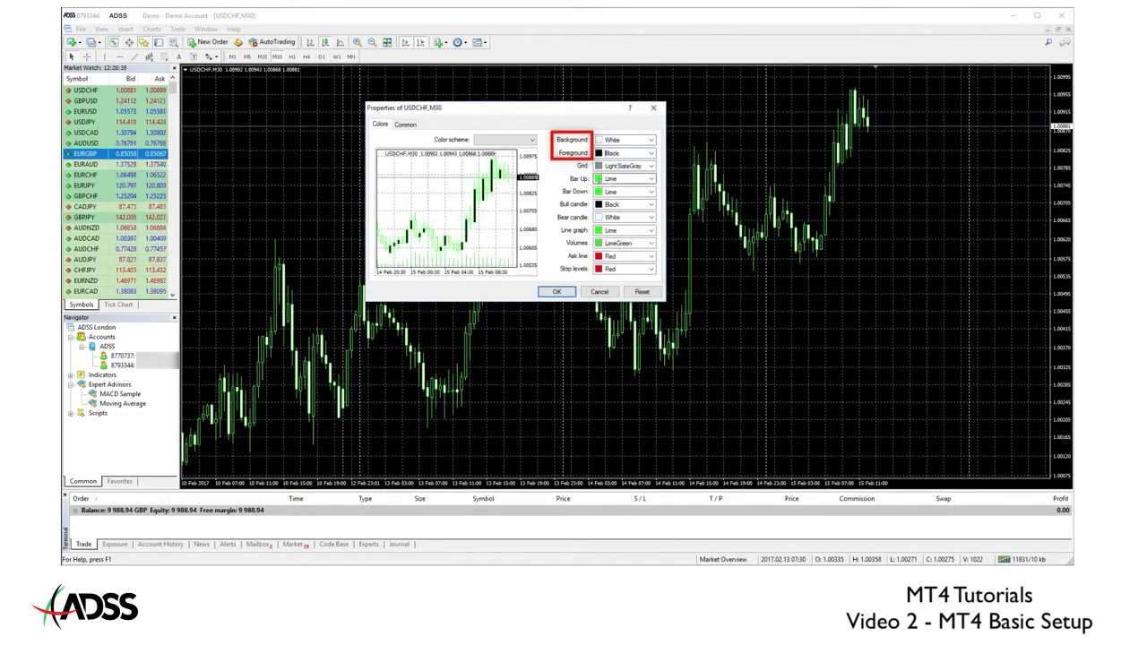
Set Bar Up Green, Bar Down Red, Bull candle Green and Bear candle Crimson.
{"action": "left_click", "coordinate": [651, 180]}
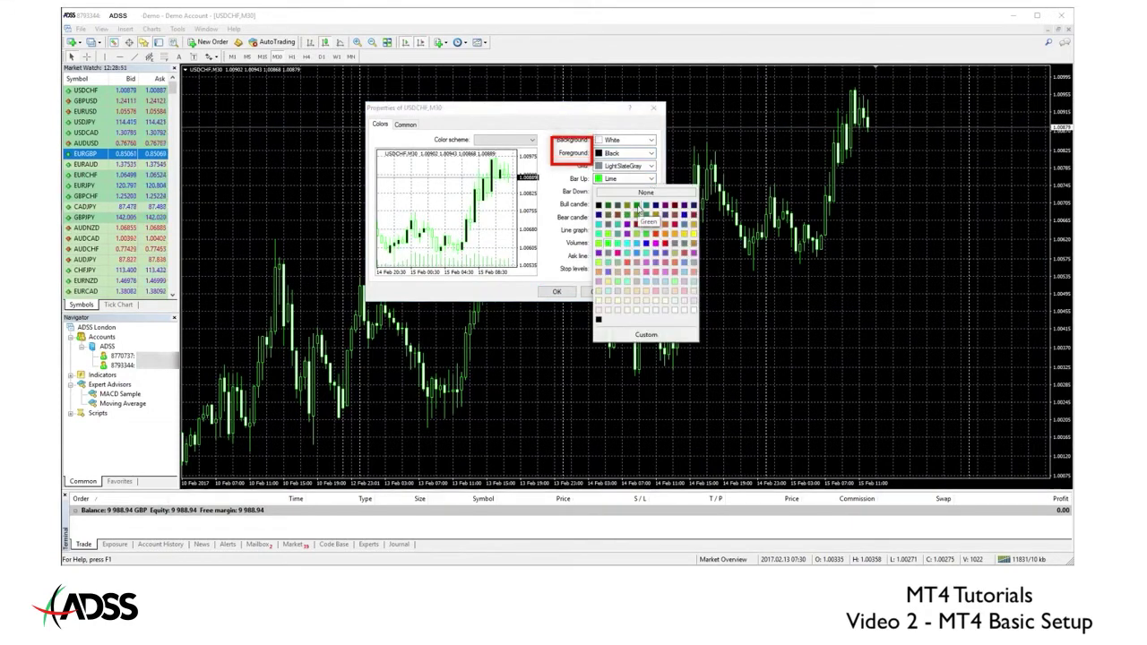
{"action": "left_click", "coordinate": [638, 211]}
{"action": "left_click", "coordinate": [632, 192]}
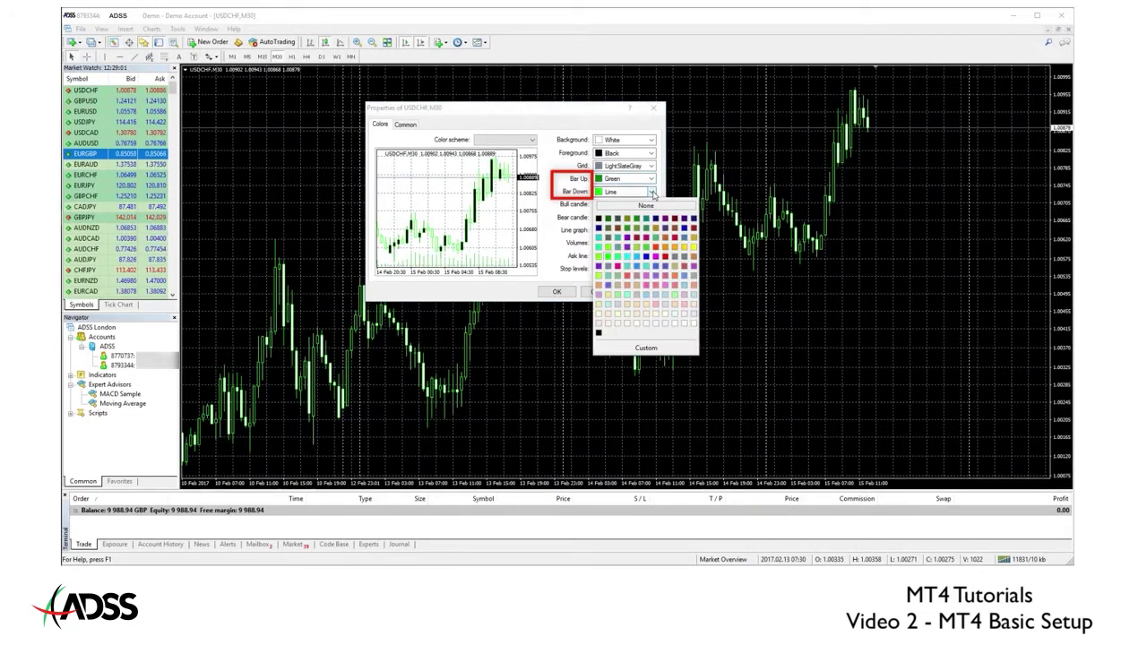
{"action": "left_click", "coordinate": [665, 258]}
{"action": "left_click", "coordinate": [631, 205]}
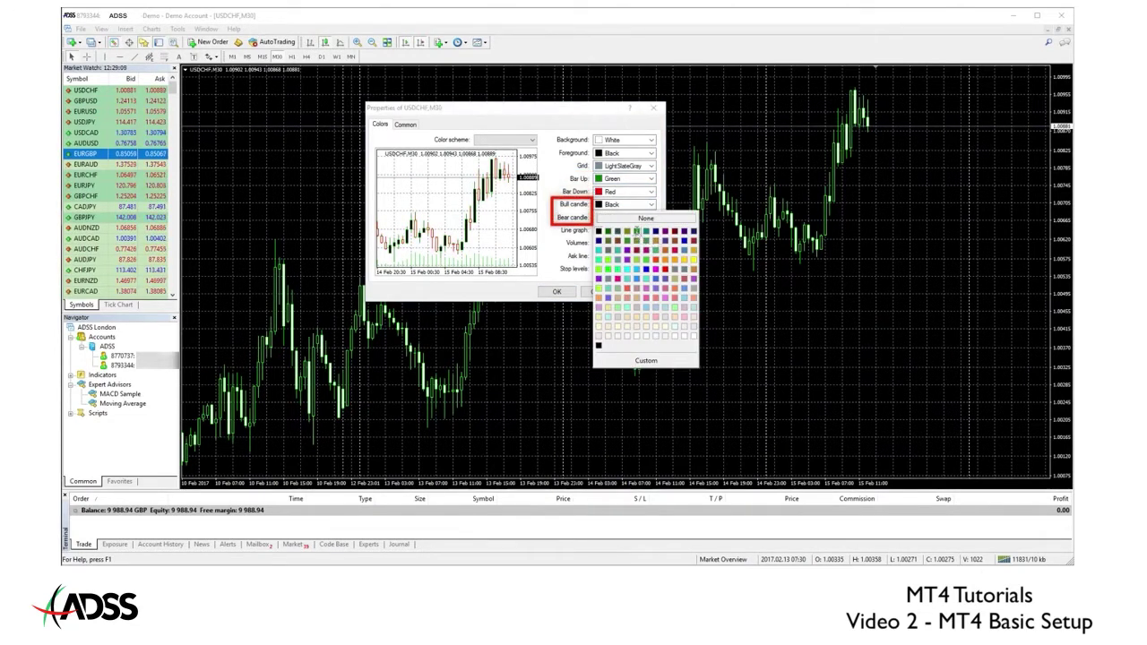
{"action": "left_click", "coordinate": [636, 232]}
{"action": "left_click", "coordinate": [627, 217]}
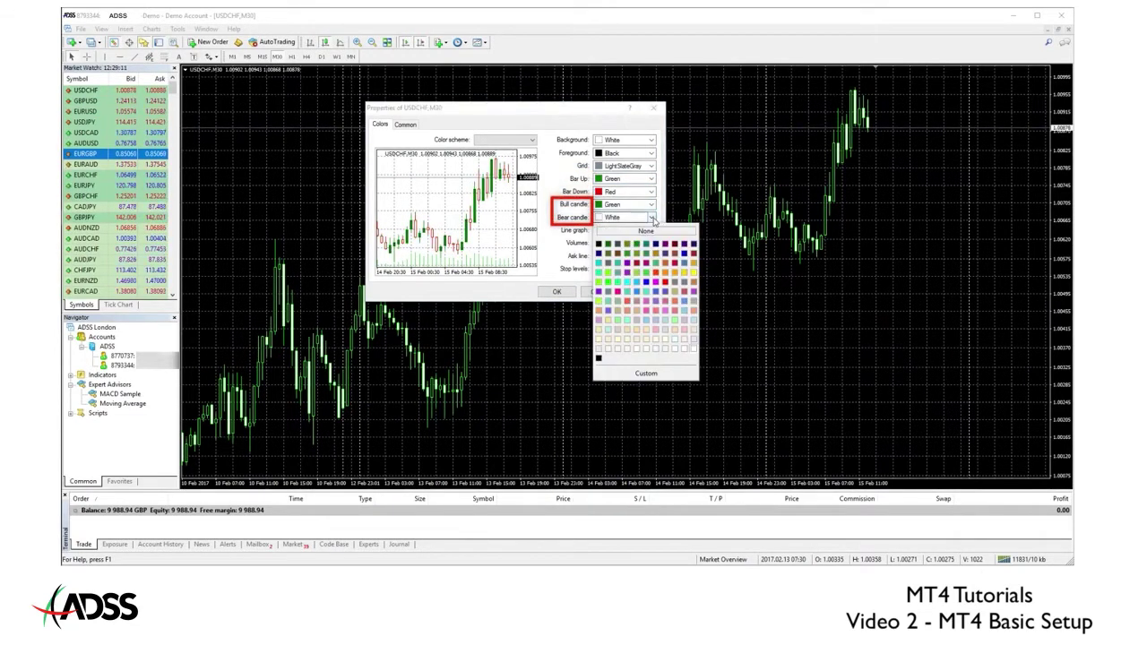
{"action": "left_click", "coordinate": [674, 264]}
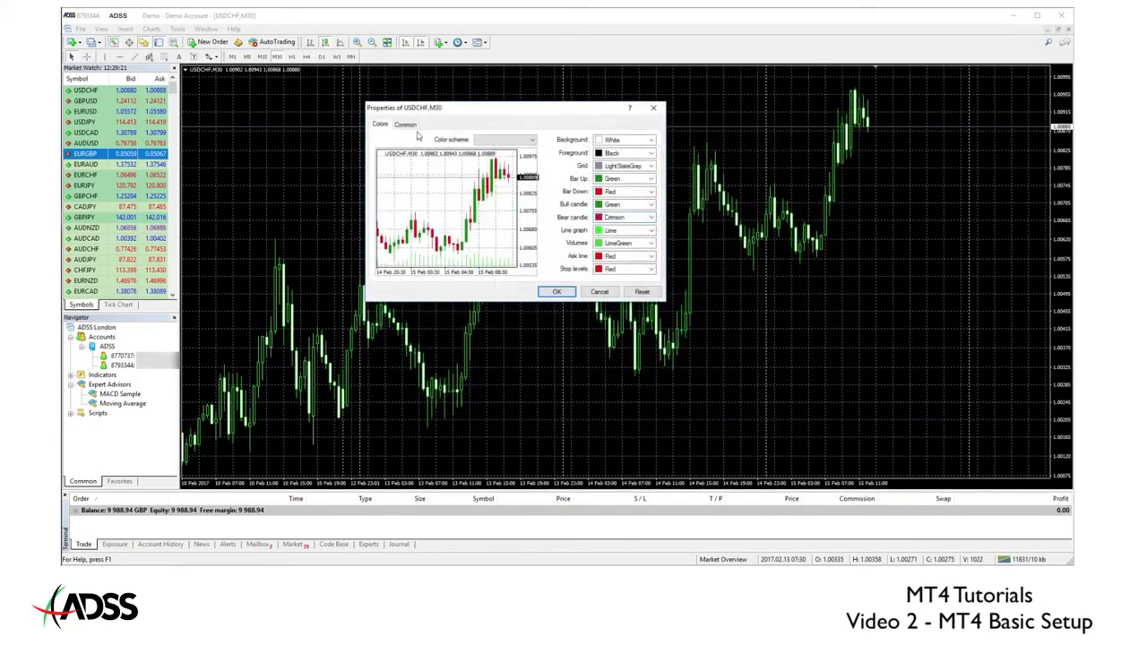
{"action": "left_click", "coordinate": [406, 124]}
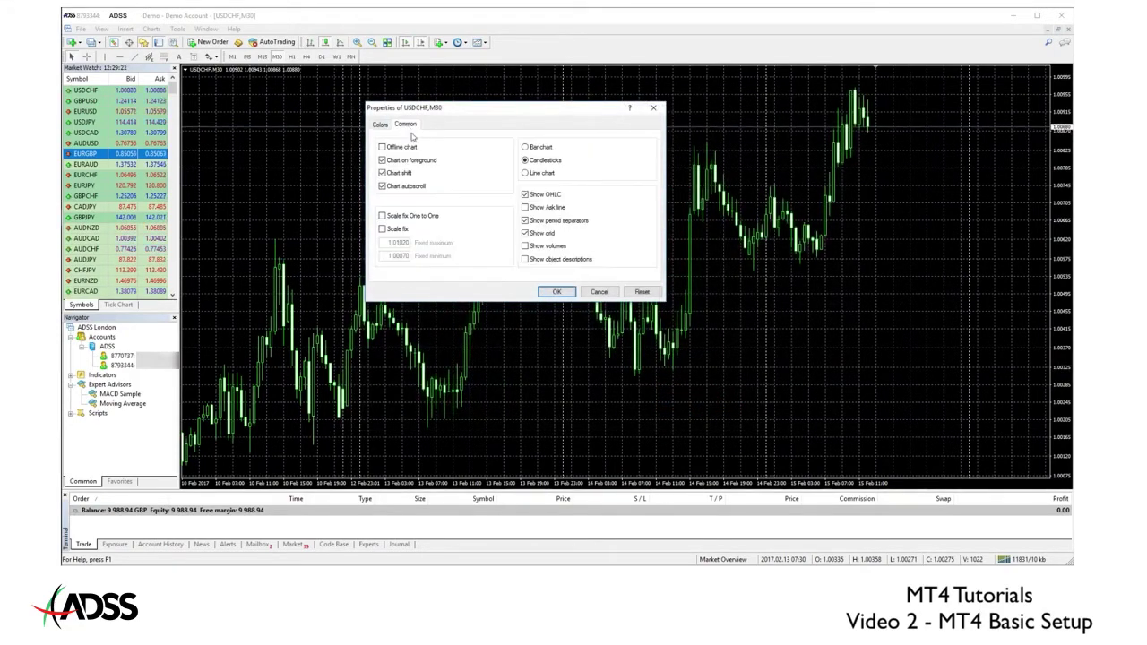
Enable Show grid and confirm the chart properties with OK.
{"action": "left_click", "coordinate": [525, 233]}
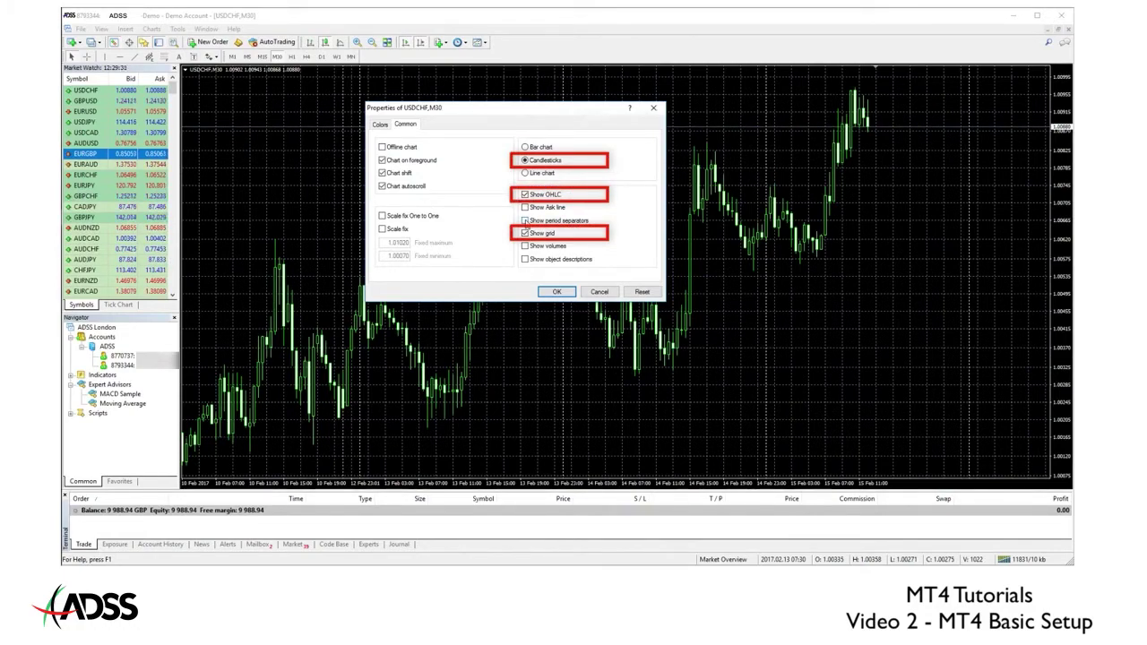
{"action": "left_click", "coordinate": [551, 295]}
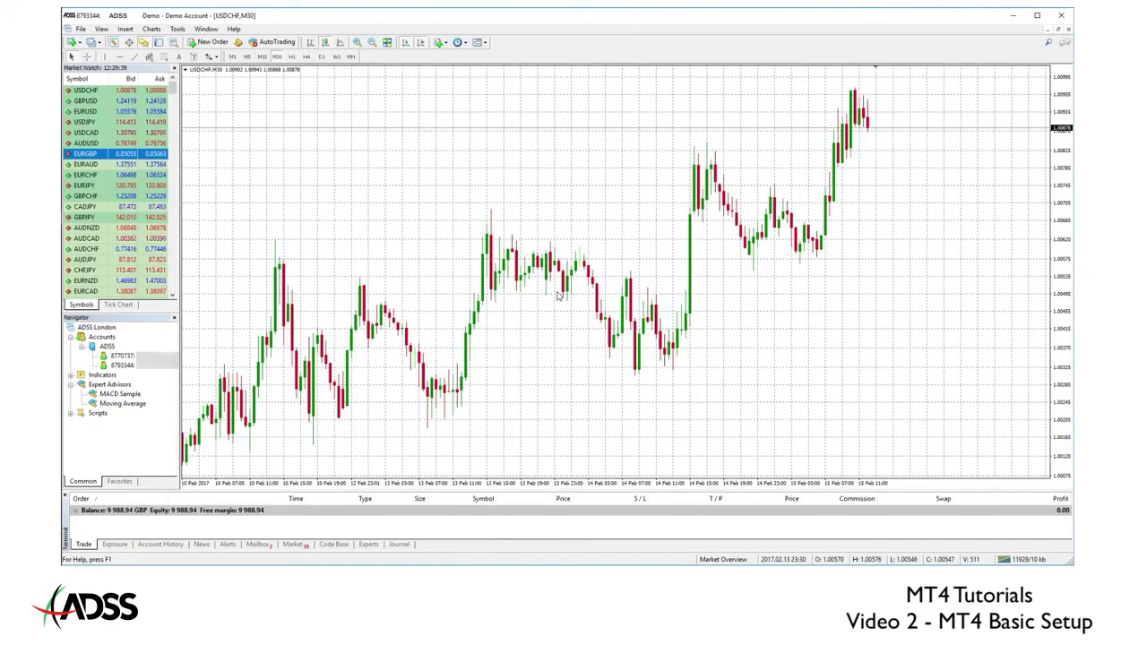